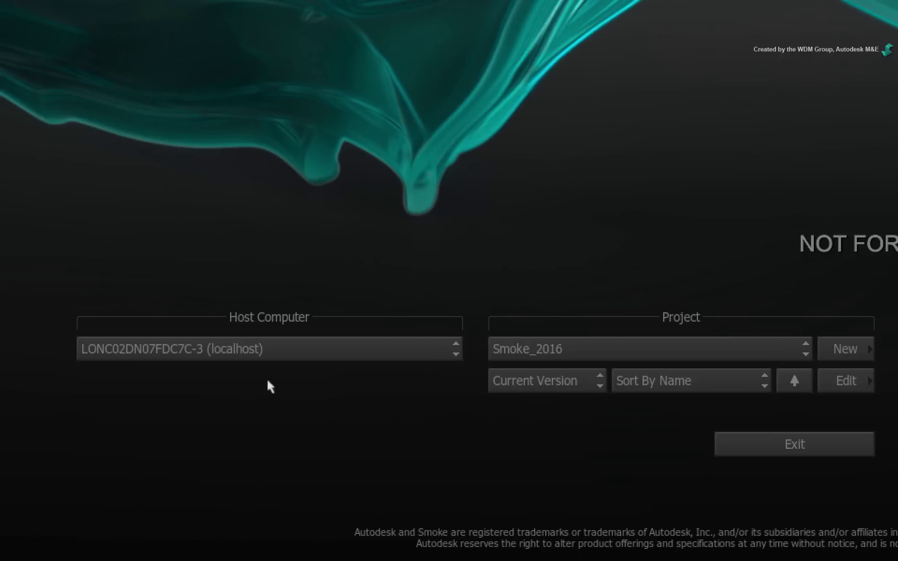
Step: Keep localhost as the host machine and Smoke_2016 as the project
left_click(299, 347)
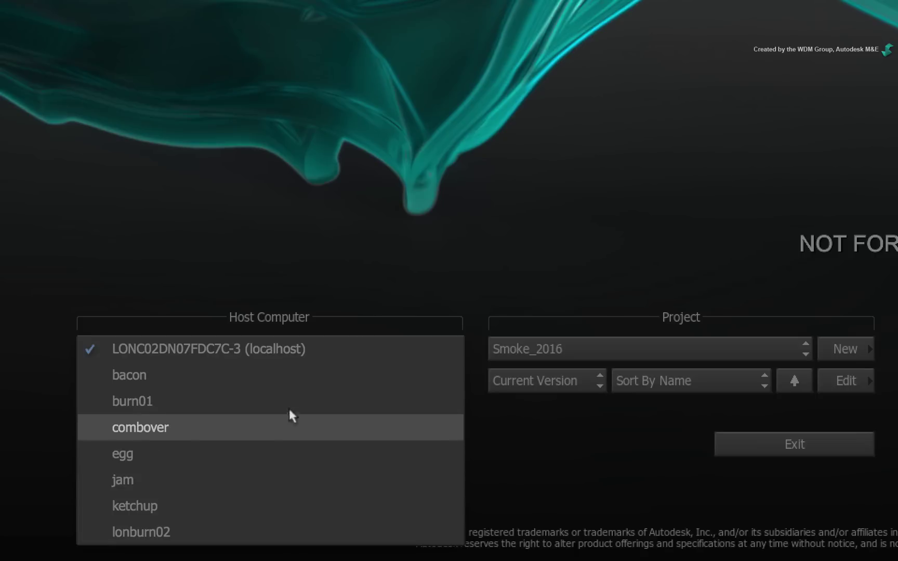
left_click(323, 348)
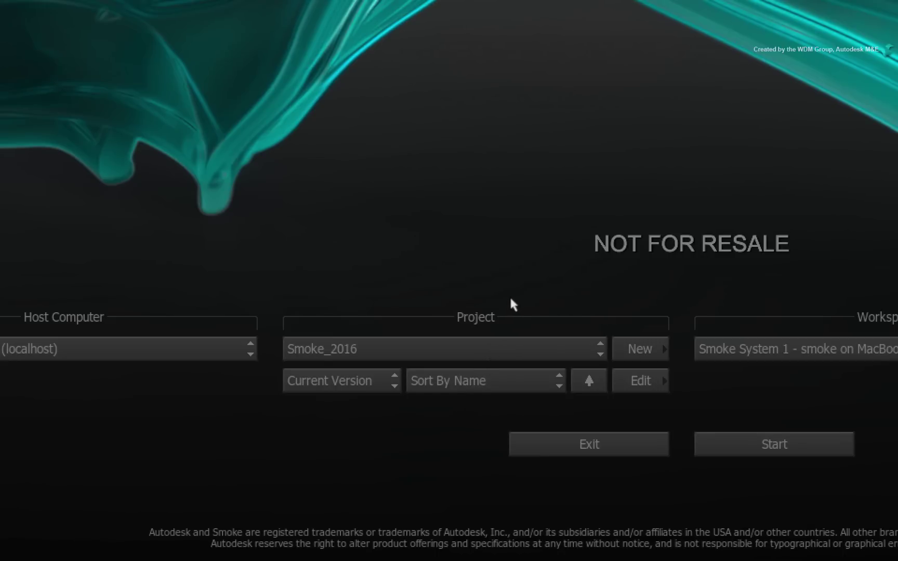
left_click(500, 350)
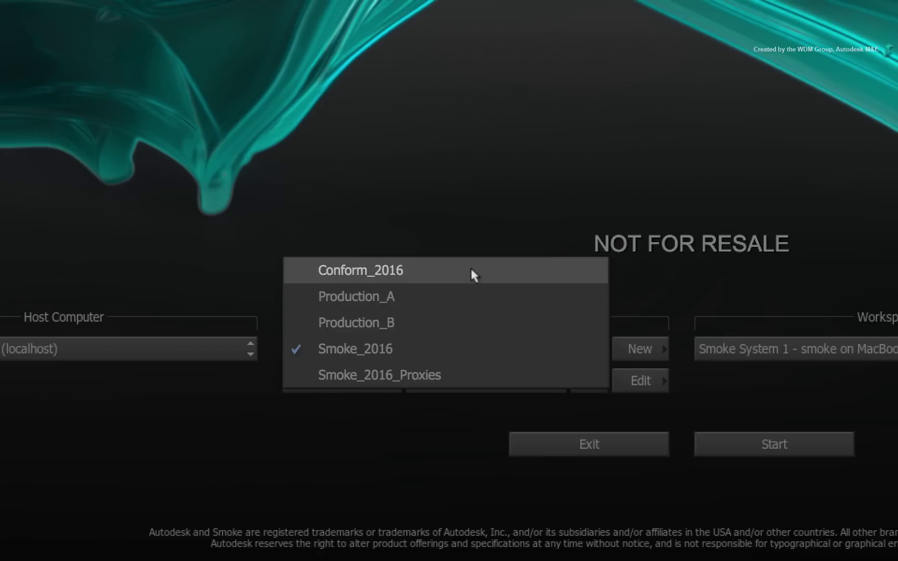
left_click(442, 349)
Step: Sort the project list by volume, then reselect Smoke_2016
left_click(469, 380)
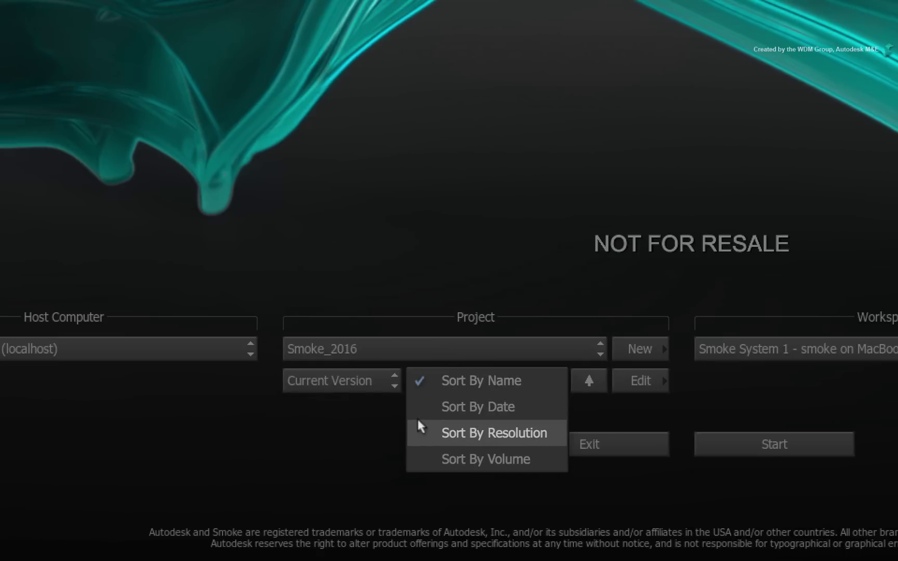
left_click(419, 451)
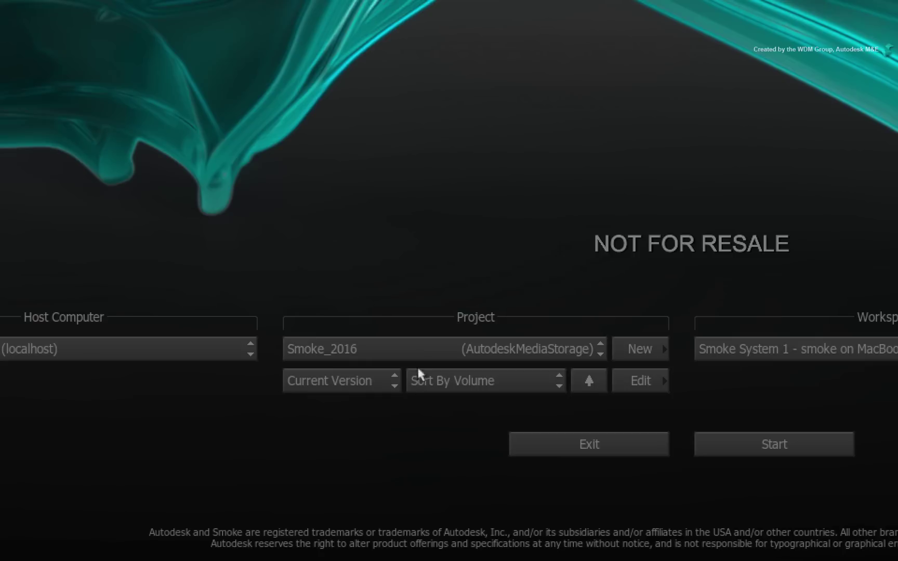
left_click(416, 342)
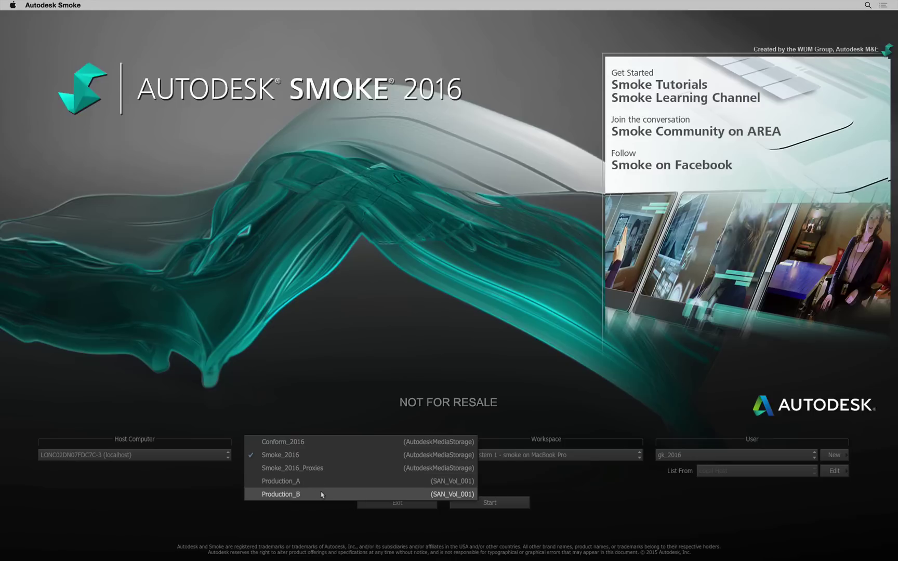
left_click(328, 455)
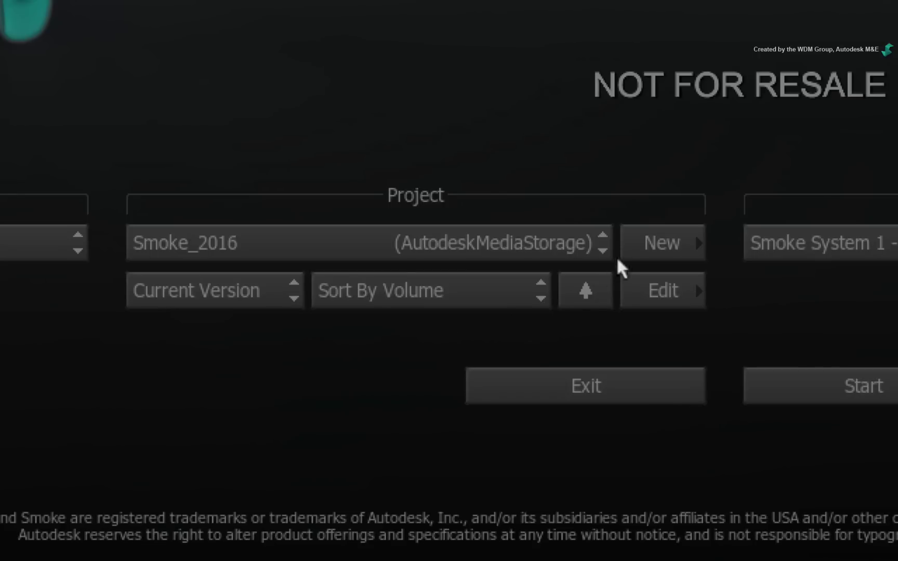
Step: Start a new project named Smoke_2016 on the AutodeskMediaStorage volume
left_click(635, 231)
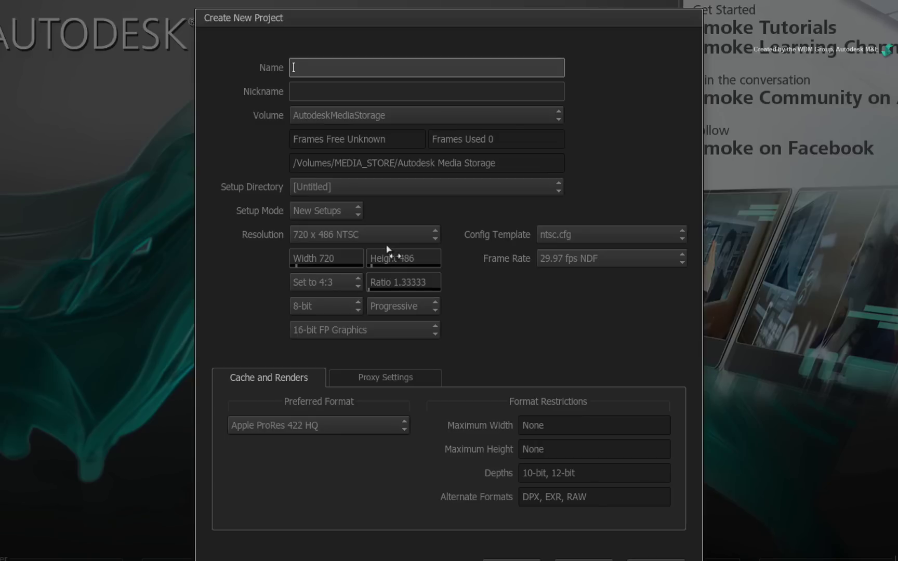
type("Smoke 2016")
left_click(387, 110)
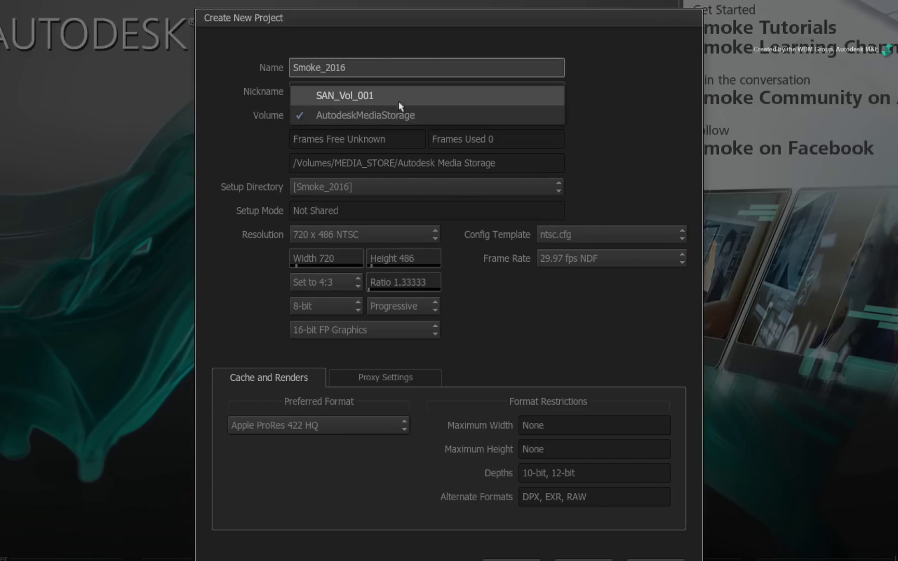
left_click(434, 110)
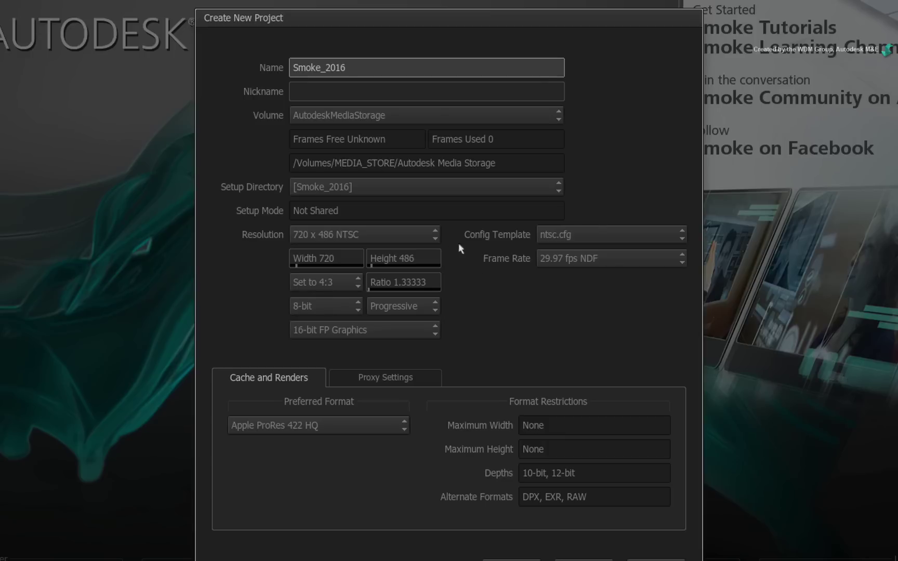
Step: Give the project 1920 x 1080 HD 1080 resolution and the nickname smk2016
left_click(406, 232)
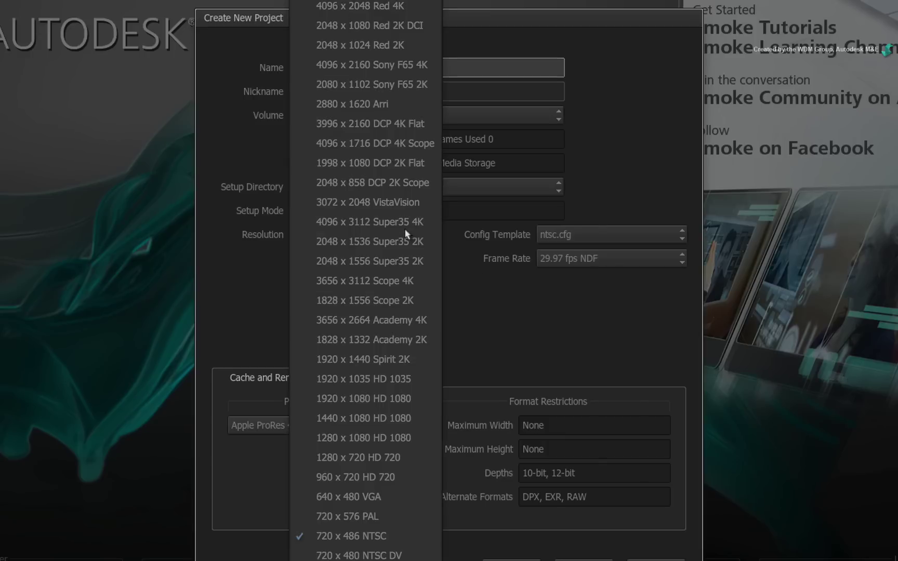
left_click(397, 396)
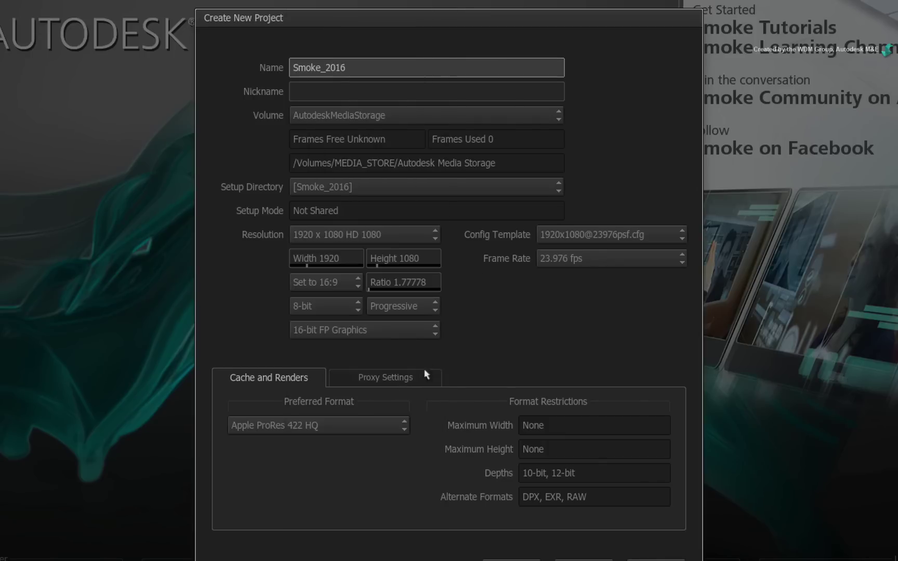
left_click(380, 92)
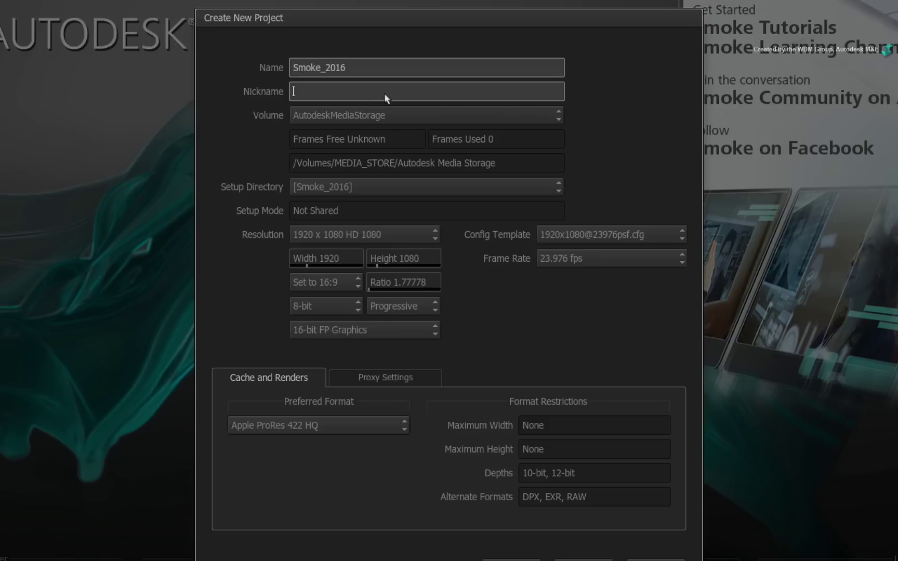
type("smk2016")
Step: Set the preferred cache format to Apple ProRes 4444 XQ, leaving proxies Off
left_click(358, 420)
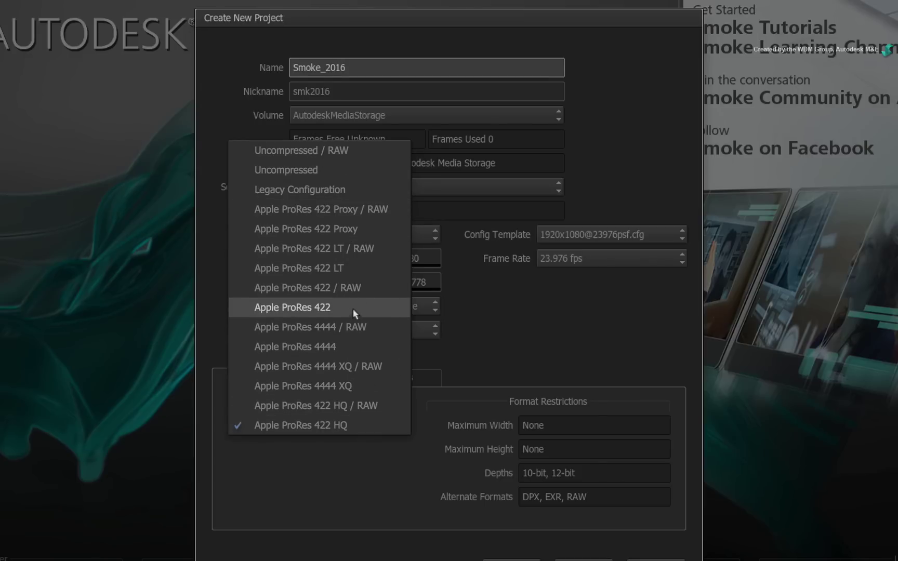
left_click(376, 385)
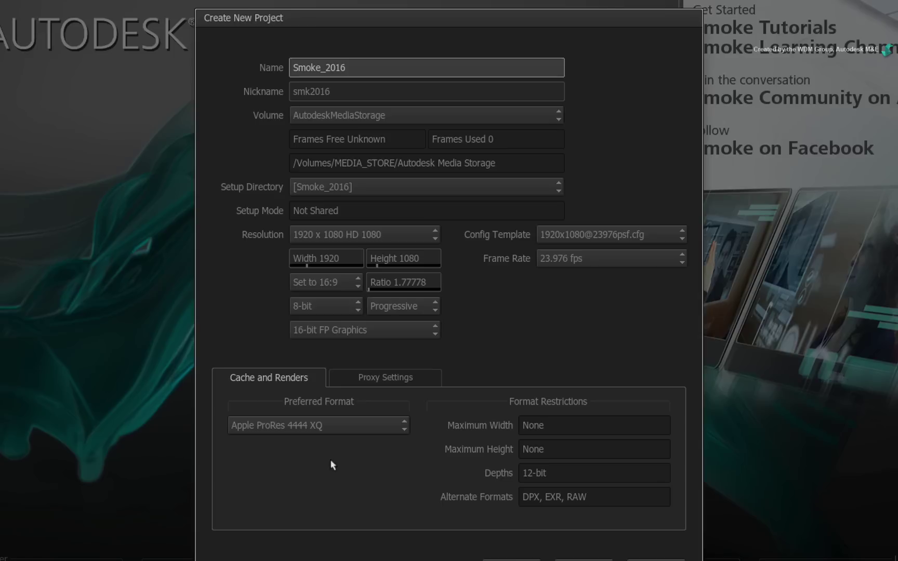
left_click(341, 372)
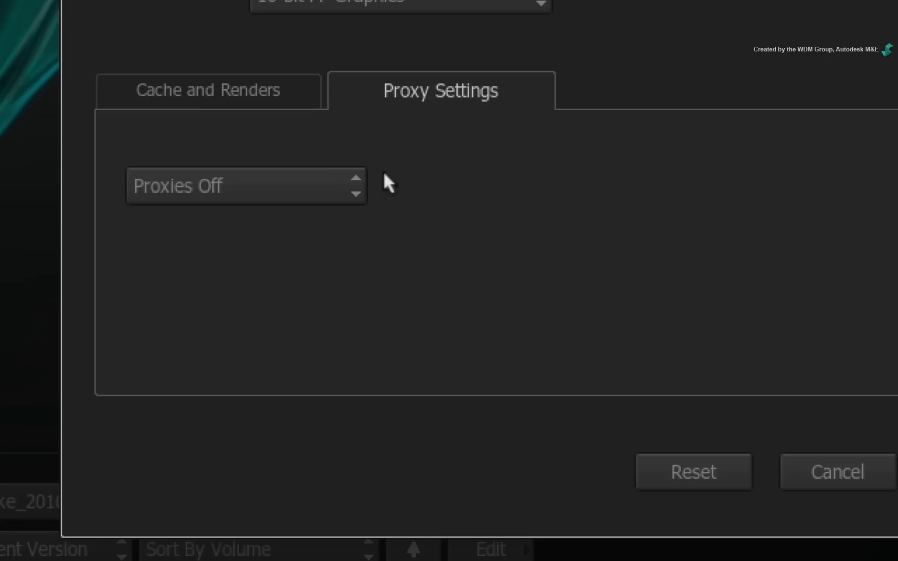
left_click(325, 183)
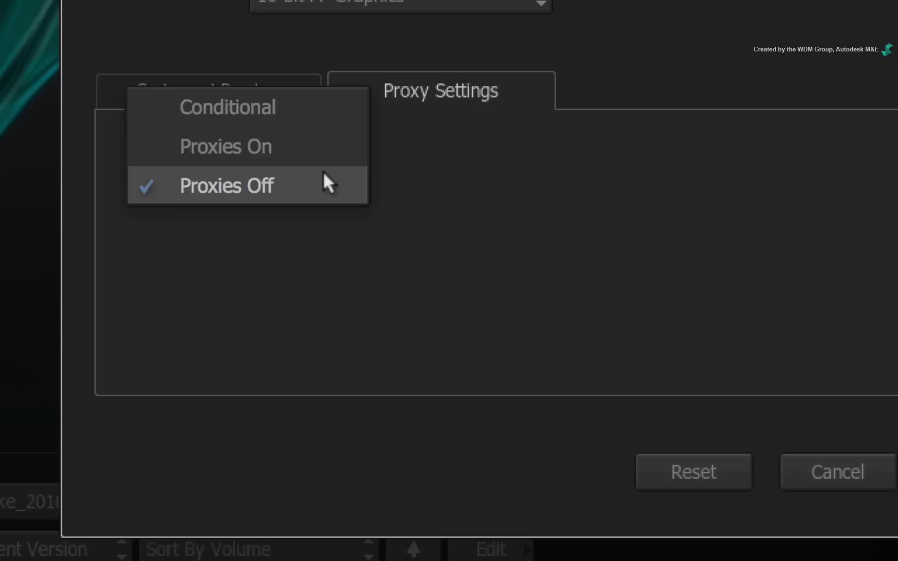
left_click(394, 180)
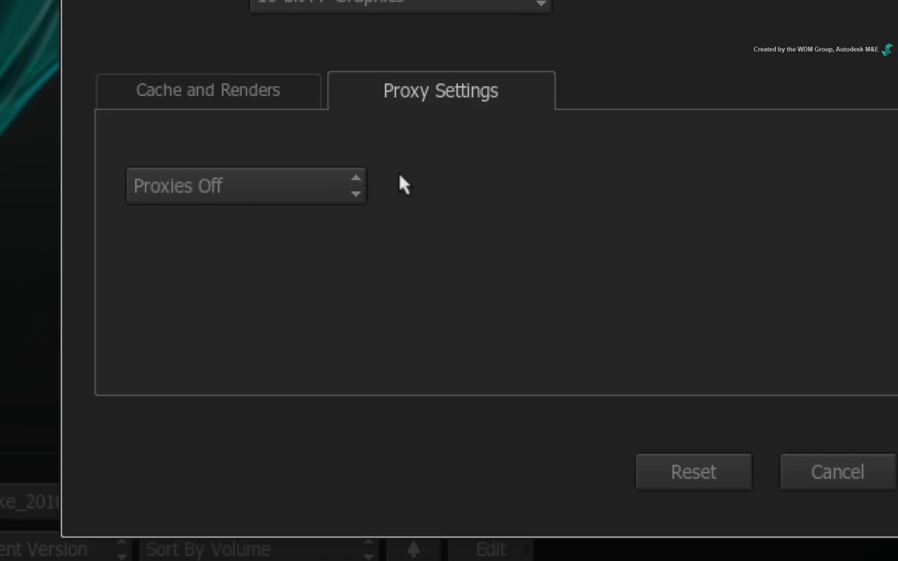
Step: Try the On and Conditional proxy modes, return proxies to Off, and close the dialog
left_click(326, 179)
left_click(321, 145)
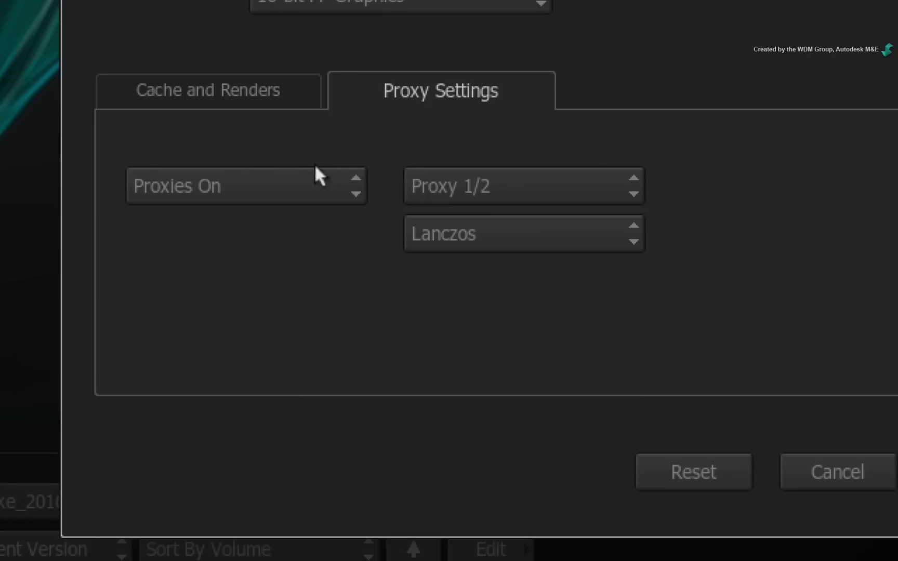
left_click(314, 165)
left_click(320, 146)
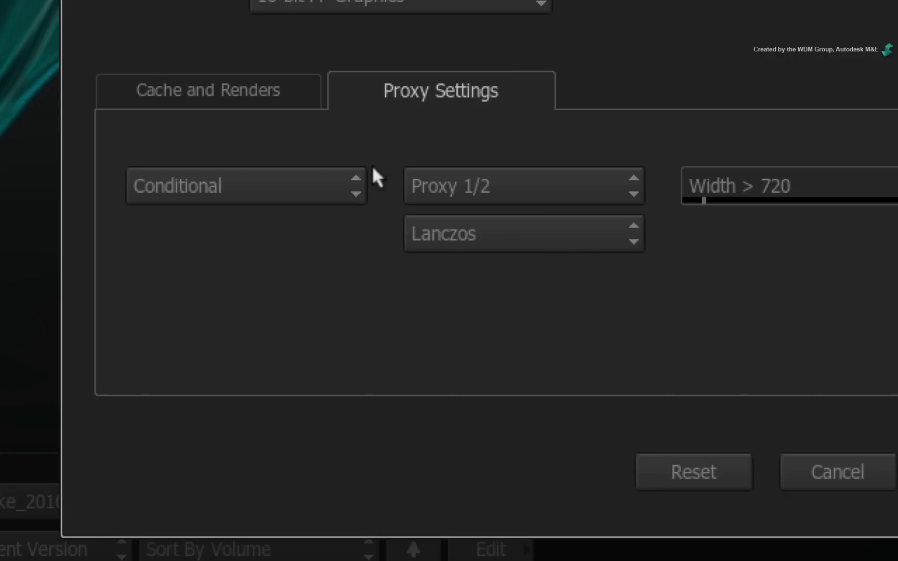
left_click(312, 180)
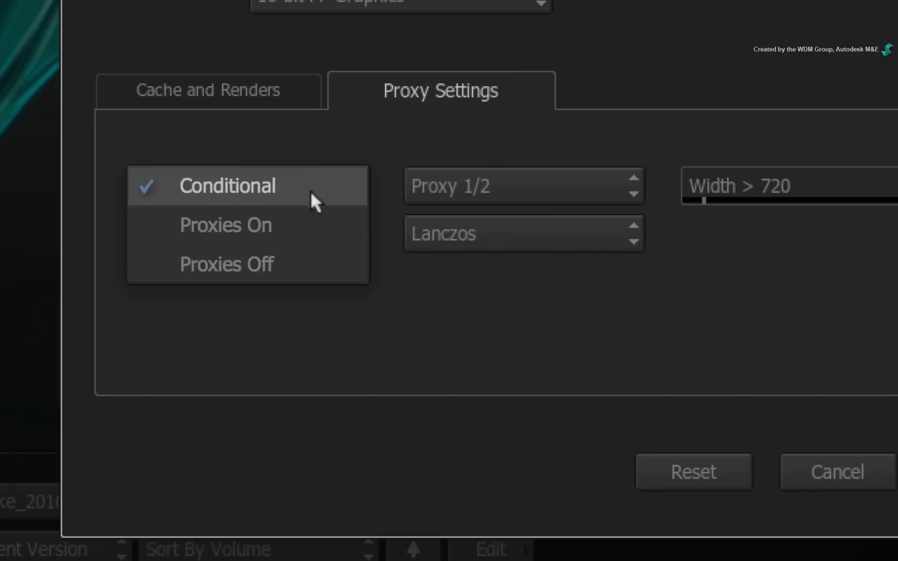
left_click(302, 258)
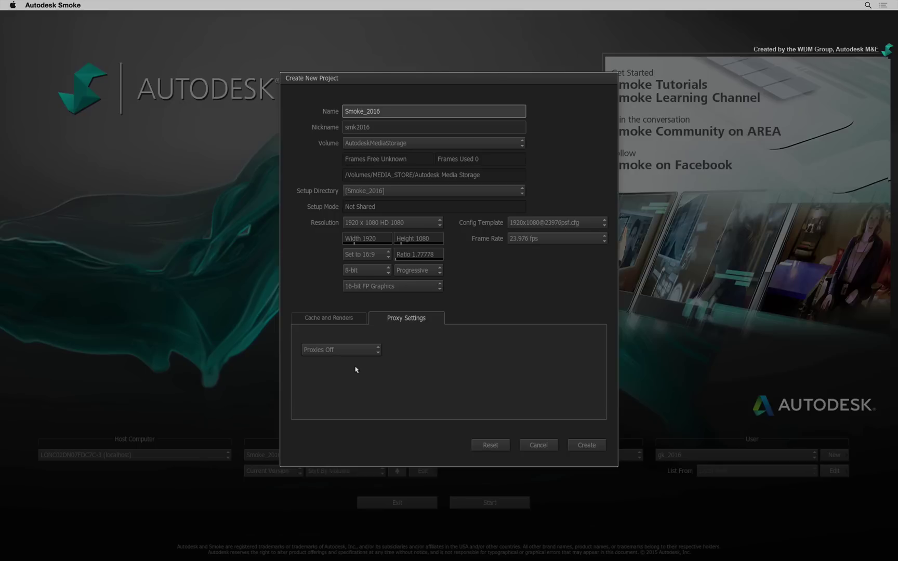
left_click(526, 443)
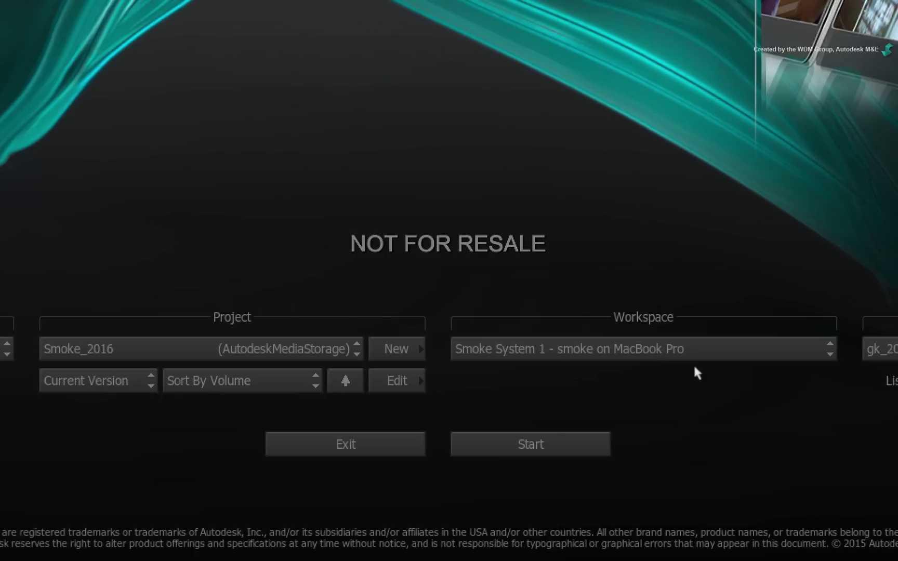
Step: Try Smoke System 2 as the workspace, then switch back to Smoke System 1 - smoke on MacBook Pro
left_click(696, 347)
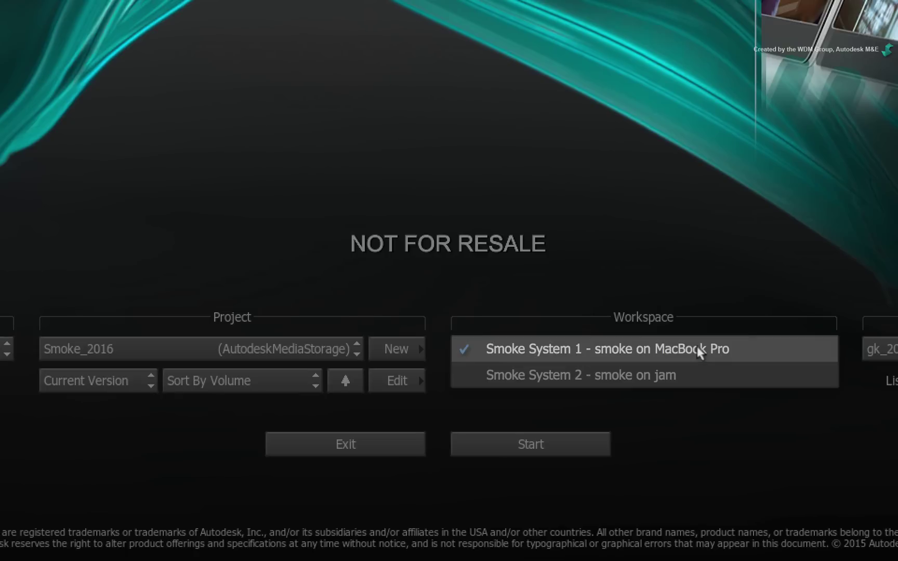
left_click(729, 370)
left_click(728, 341)
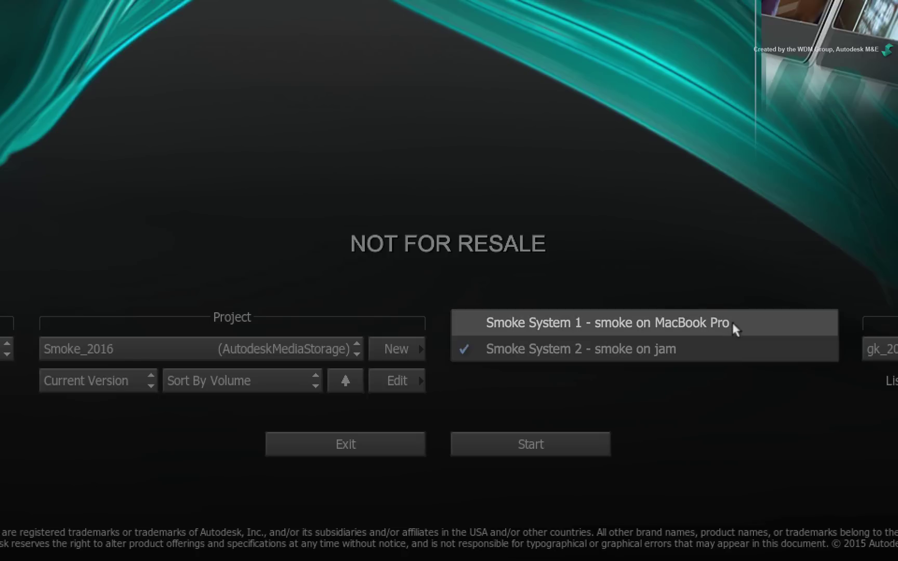
left_click(733, 318)
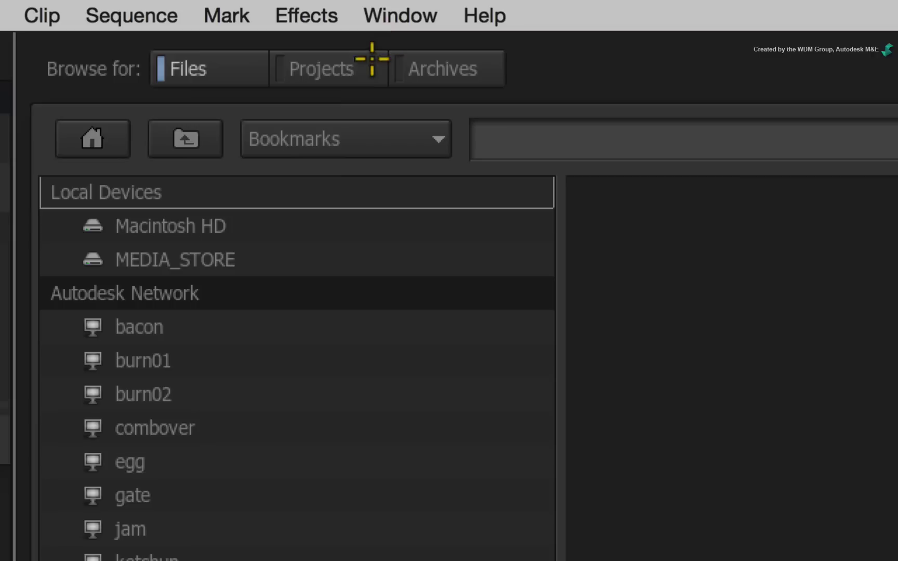
Step: Open the Smoke_2016 project in MediaHub's Projects view and select its Smoke System workspaces
left_click(263, 22)
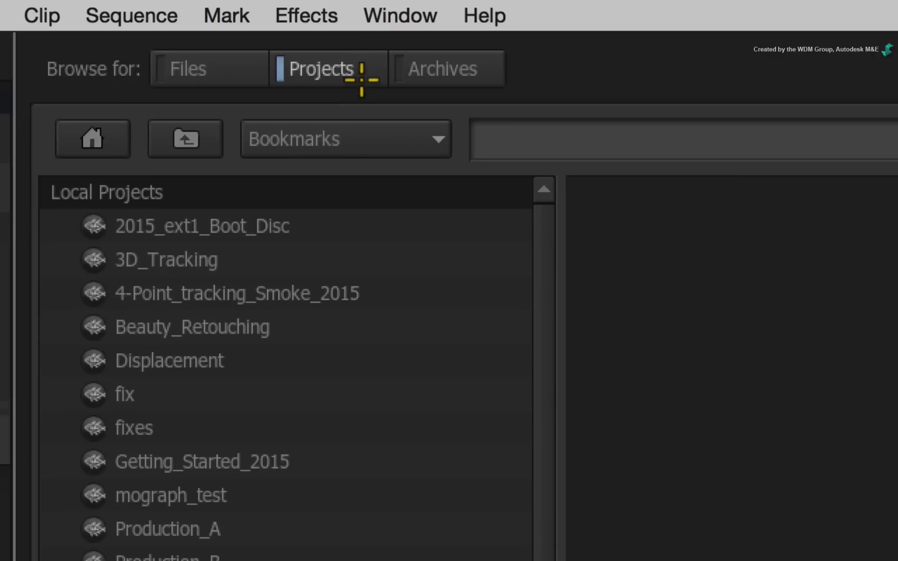
left_click(244, 288)
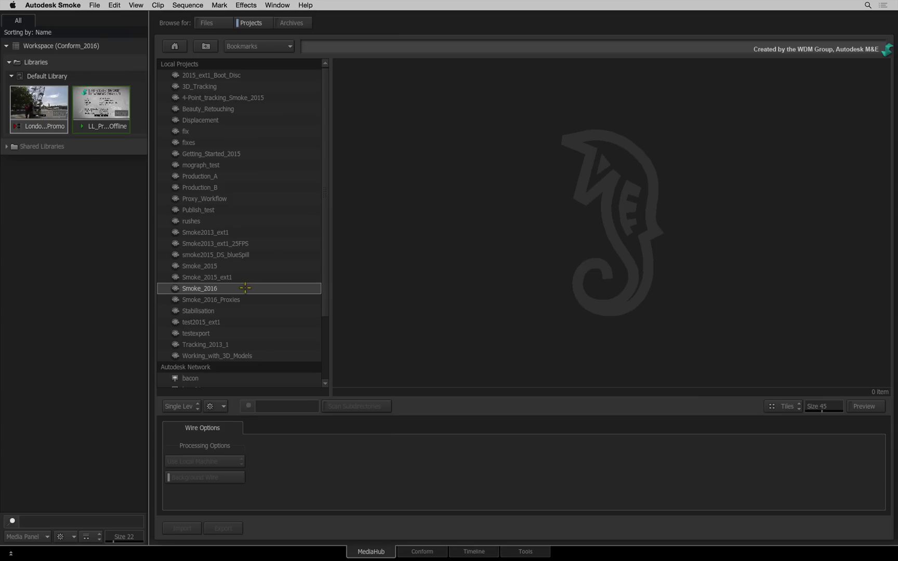
double_click(243, 288)
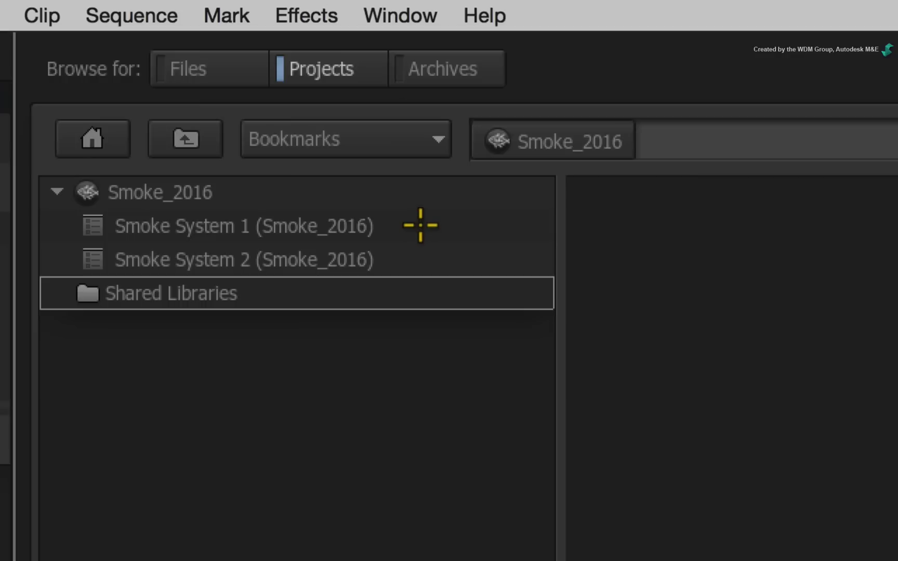
left_click(283, 74)
left_click(279, 83)
left_click(220, 75)
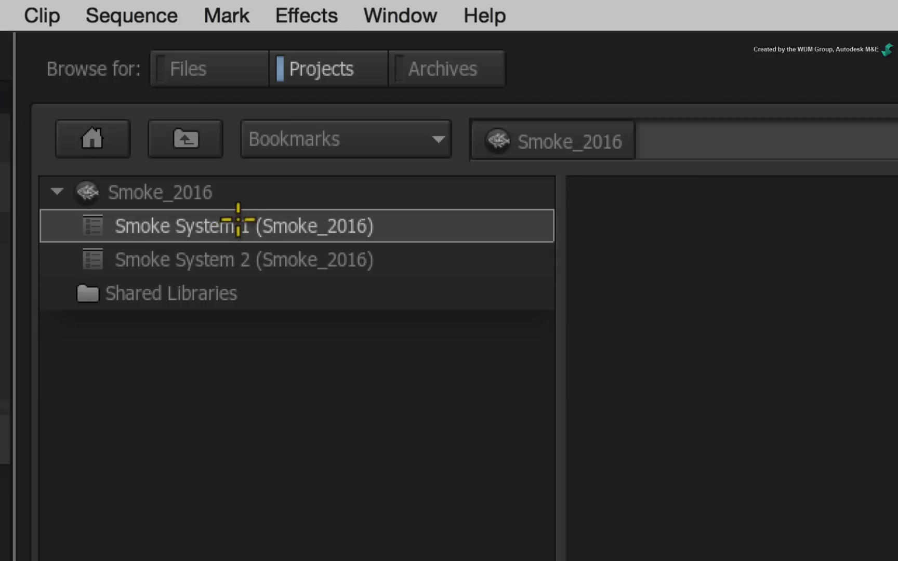
Step: Leave Smoke System 1's name unchanged and dismiss Smoke System 2's context menu
double_click(242, 221)
left_click(297, 313)
left_click(268, 251)
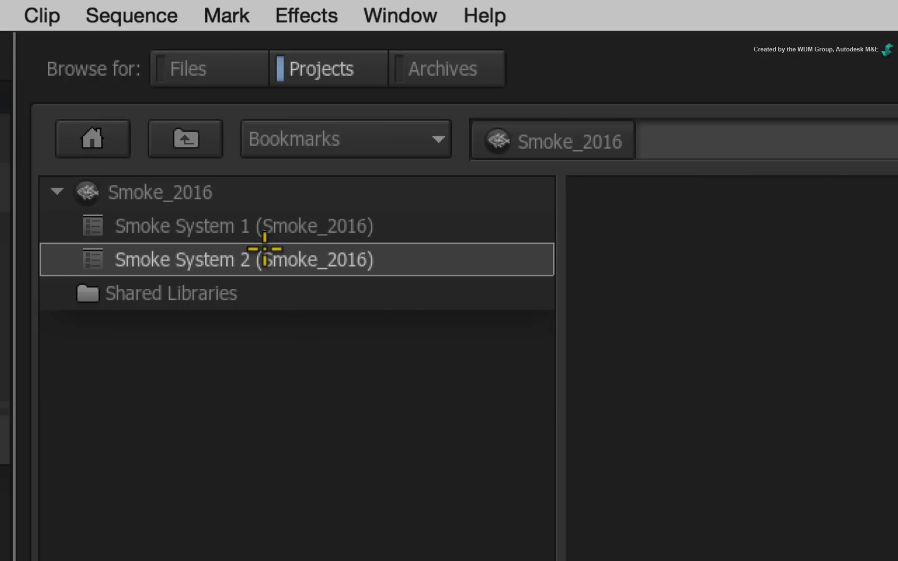
right_click(270, 256)
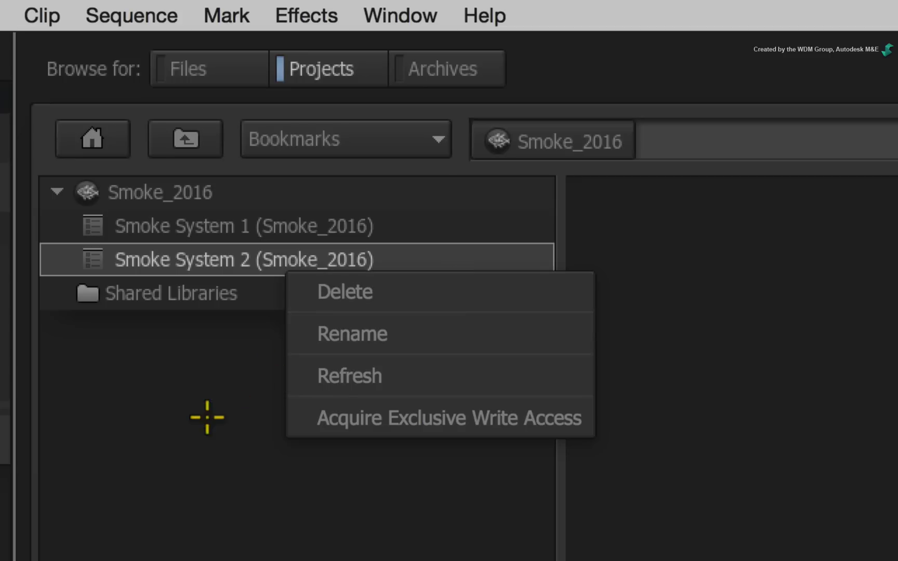
left_click(204, 387)
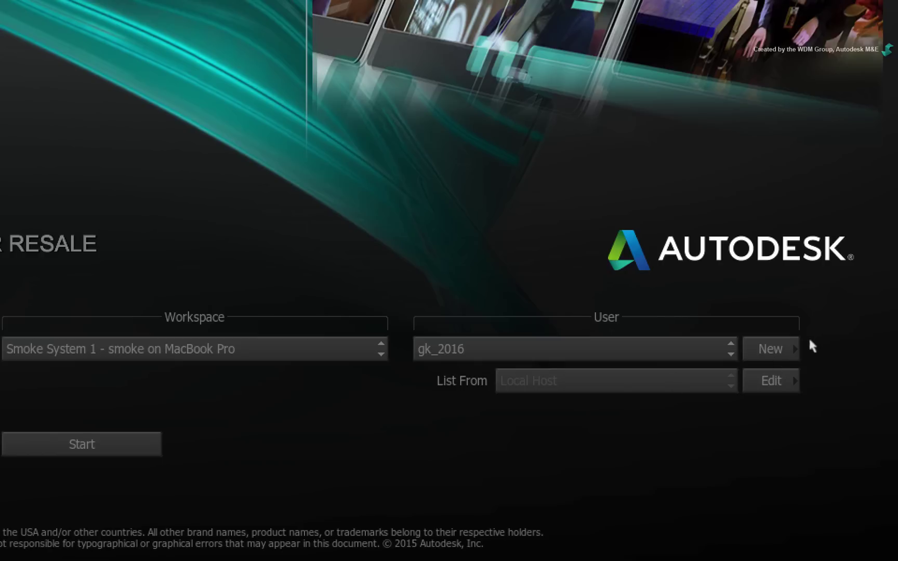
left_click(773, 348)
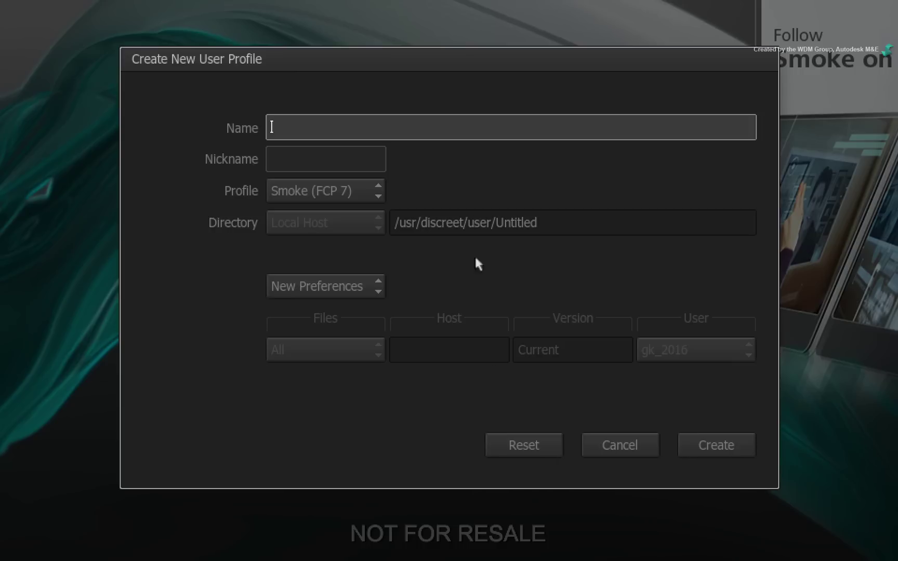
type("user")
left_click(361, 187)
left_click(359, 182)
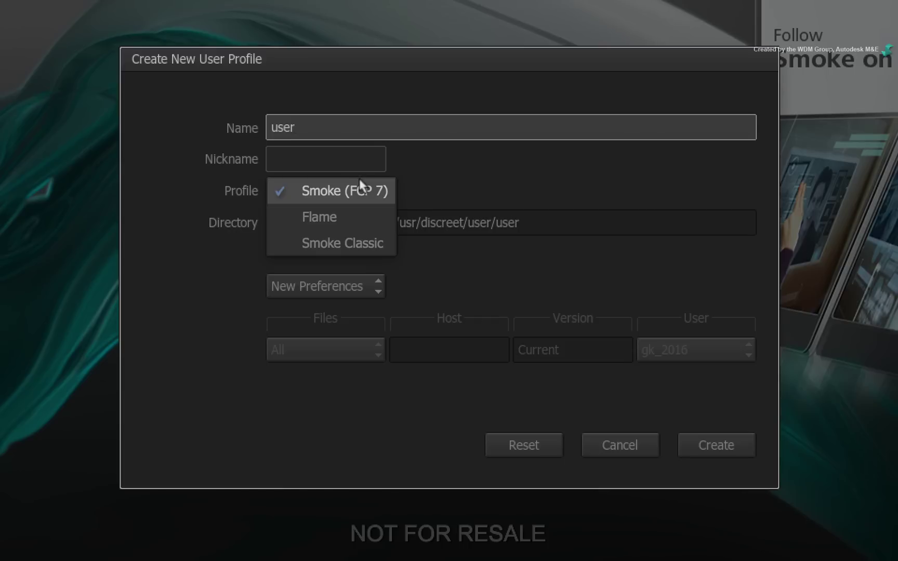
left_click(356, 214)
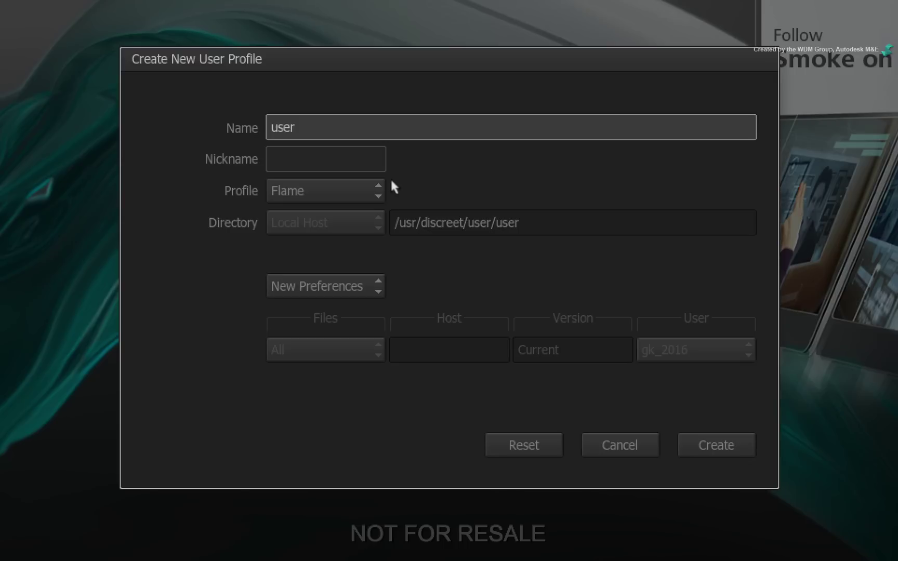
left_click(363, 188)
left_click(360, 213)
left_click(363, 191)
left_click(379, 140)
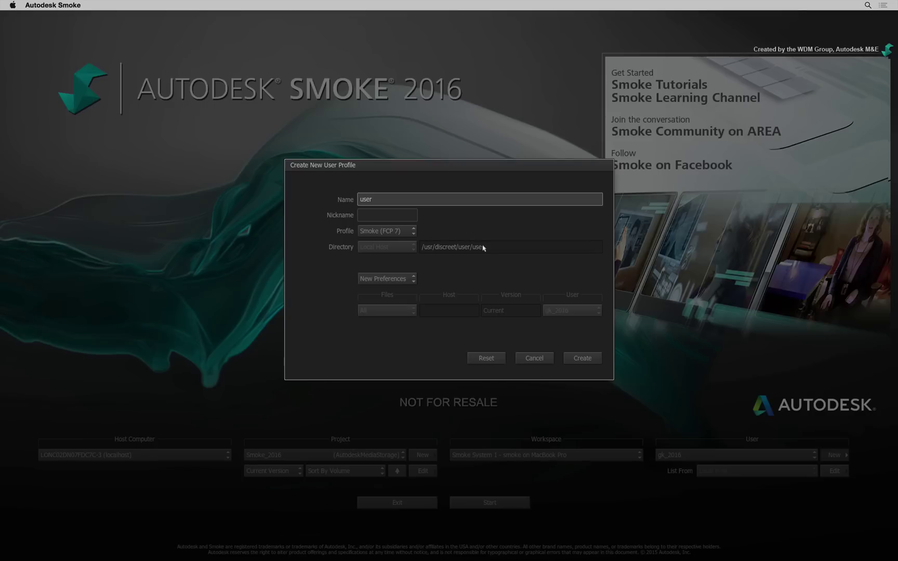
Step: Cancel the new user profile, list projects from All Versions, and keep Smoke_2016 selected
left_click(534, 358)
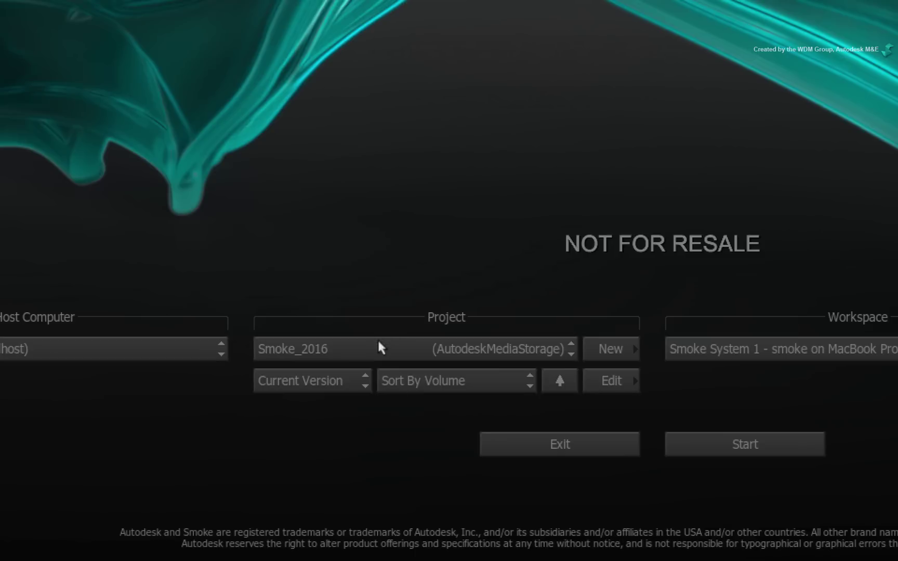
left_click(307, 454)
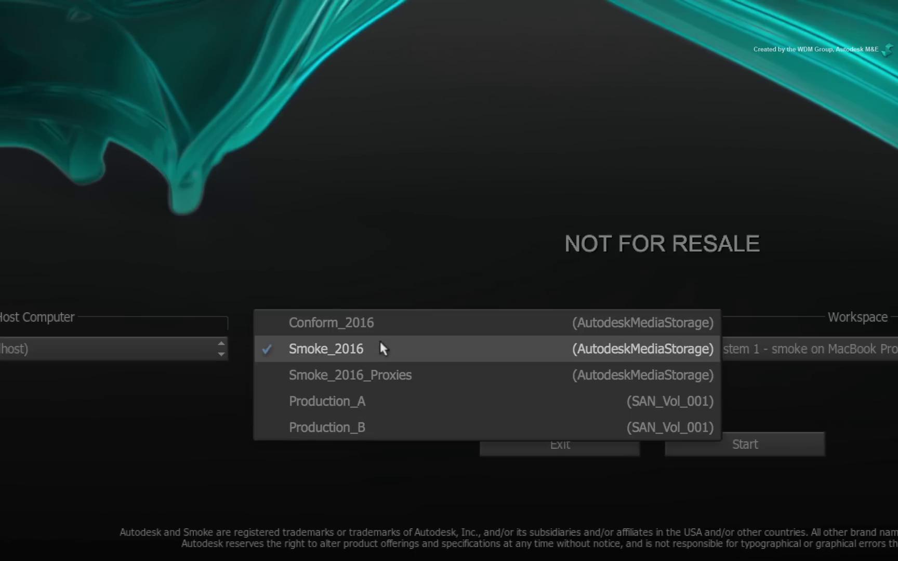
left_click(352, 442)
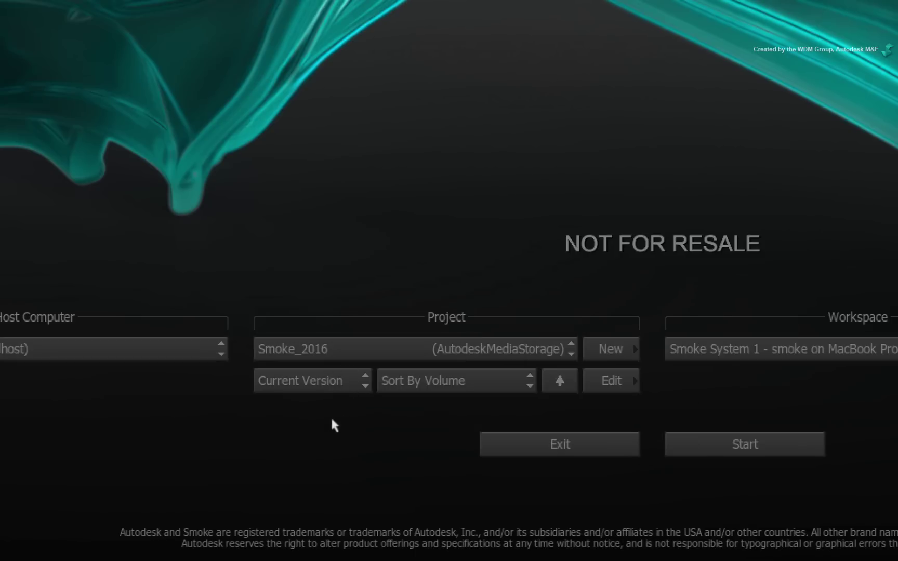
left_click(331, 373)
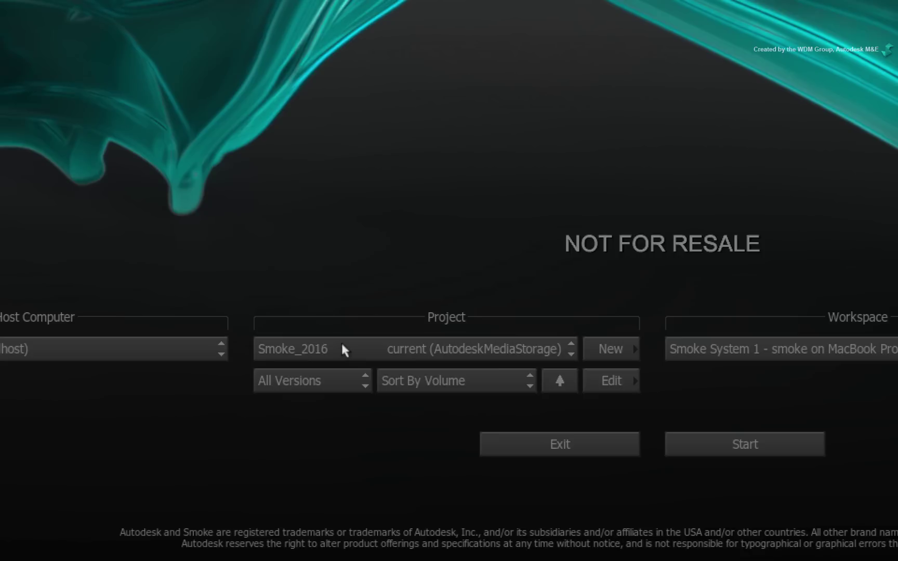
left_click(341, 350)
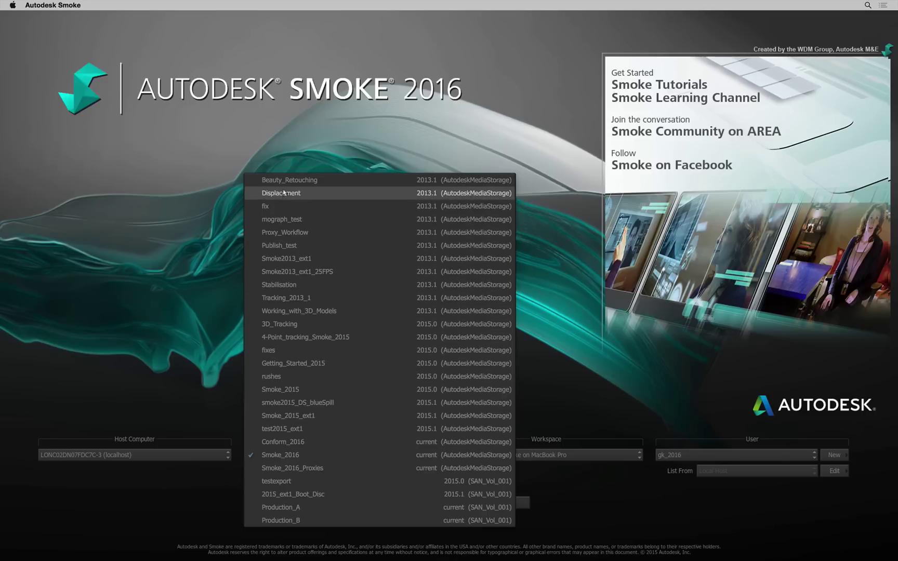
left_click(278, 456)
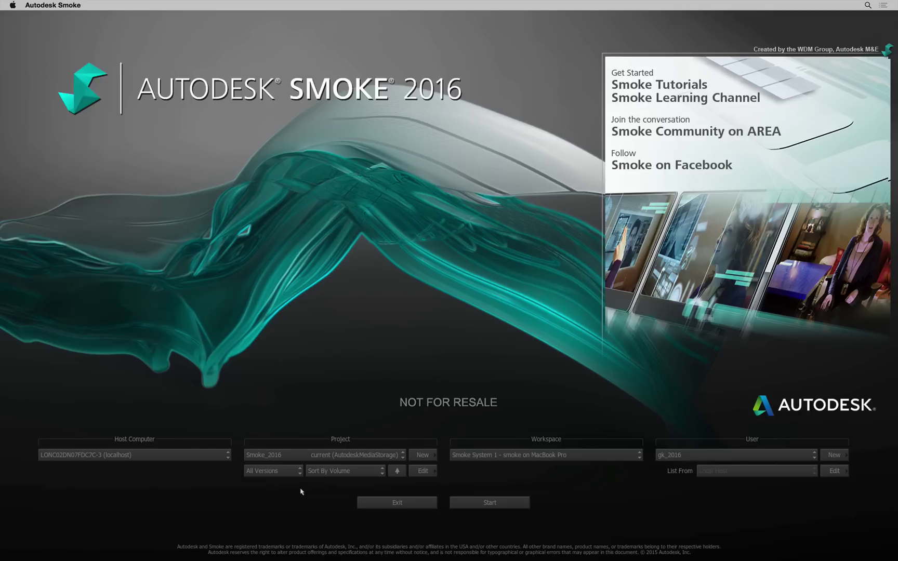
Step: Start Smoke with the Smoke_2016 project and Smoke System 1 workspace
left_click(476, 503)
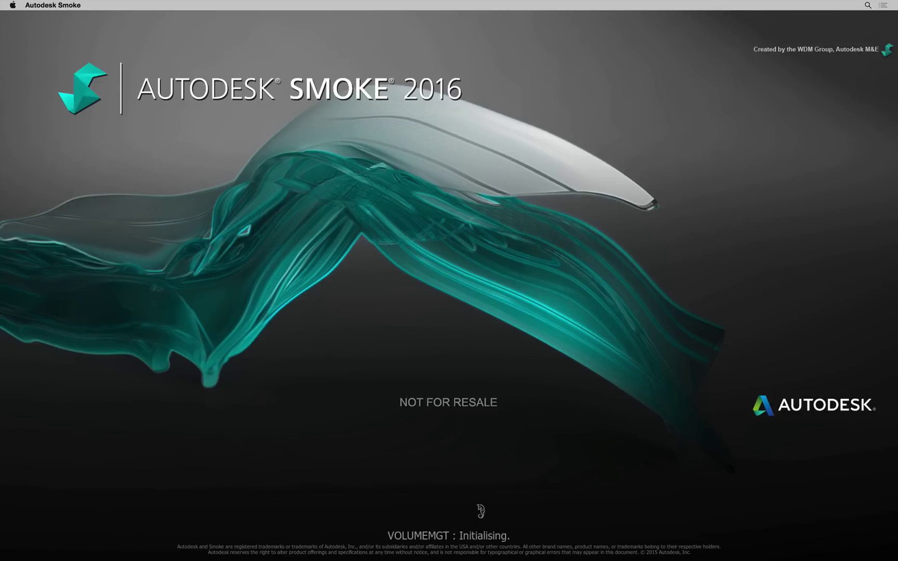